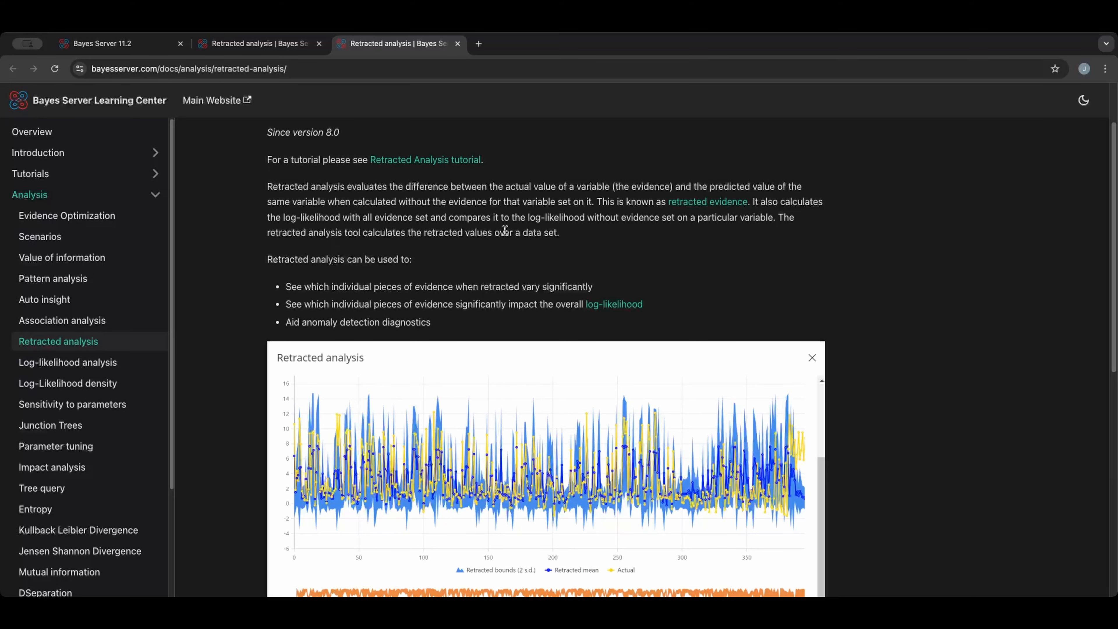
Consult the Retracted Analysis tutorial's introduction and open the Waste sample network in Bayes Server.
left_click(261, 46)
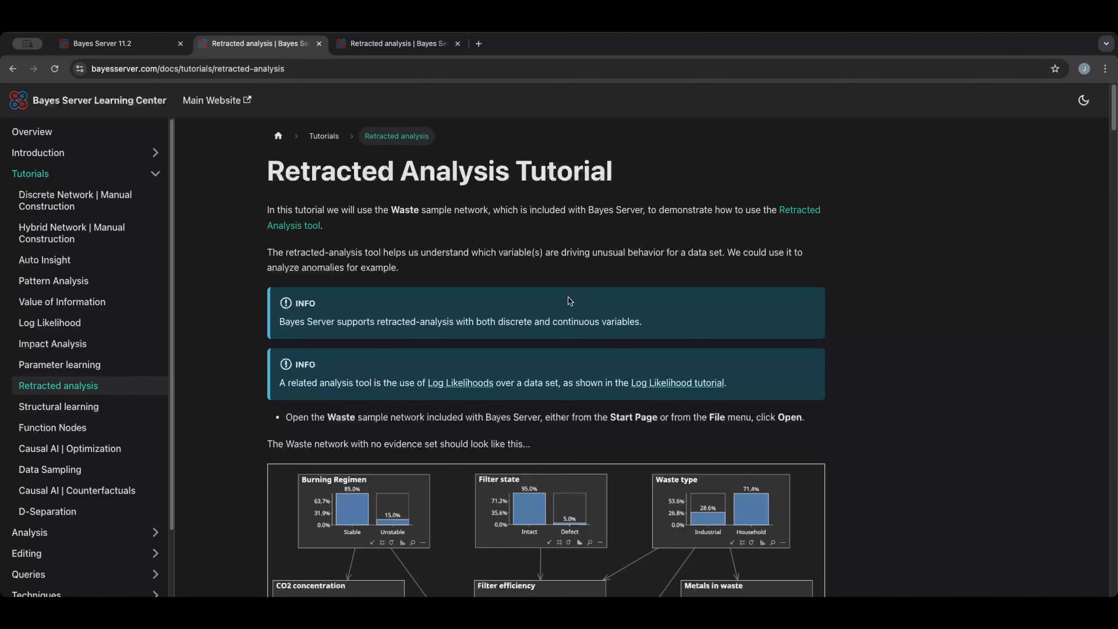
scroll(568, 298, "down", 5)
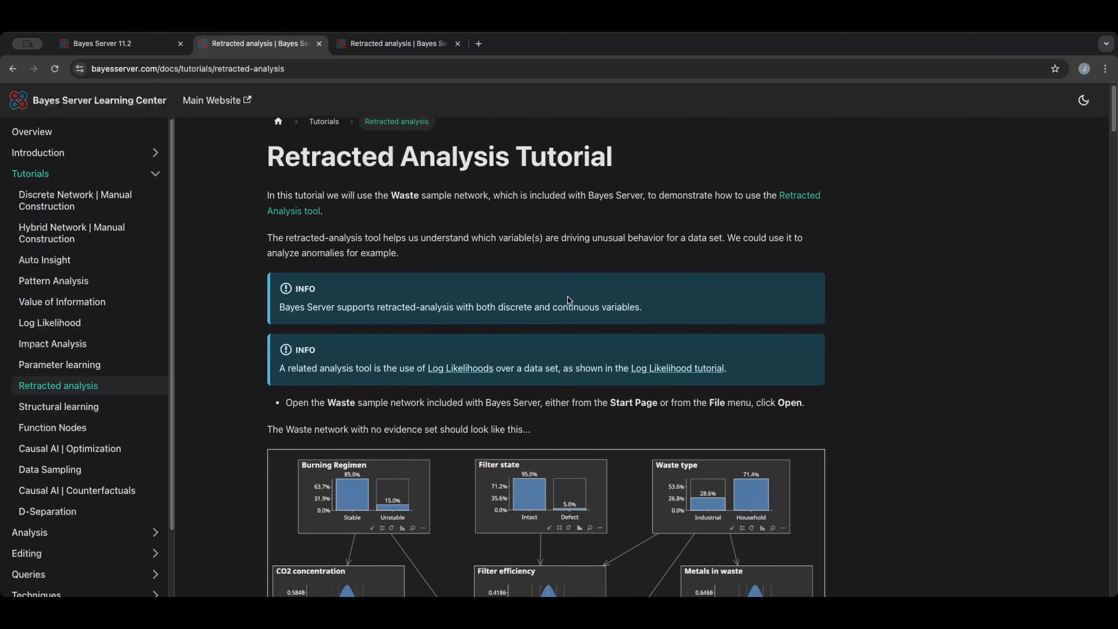
scroll(567, 300, "down", 1)
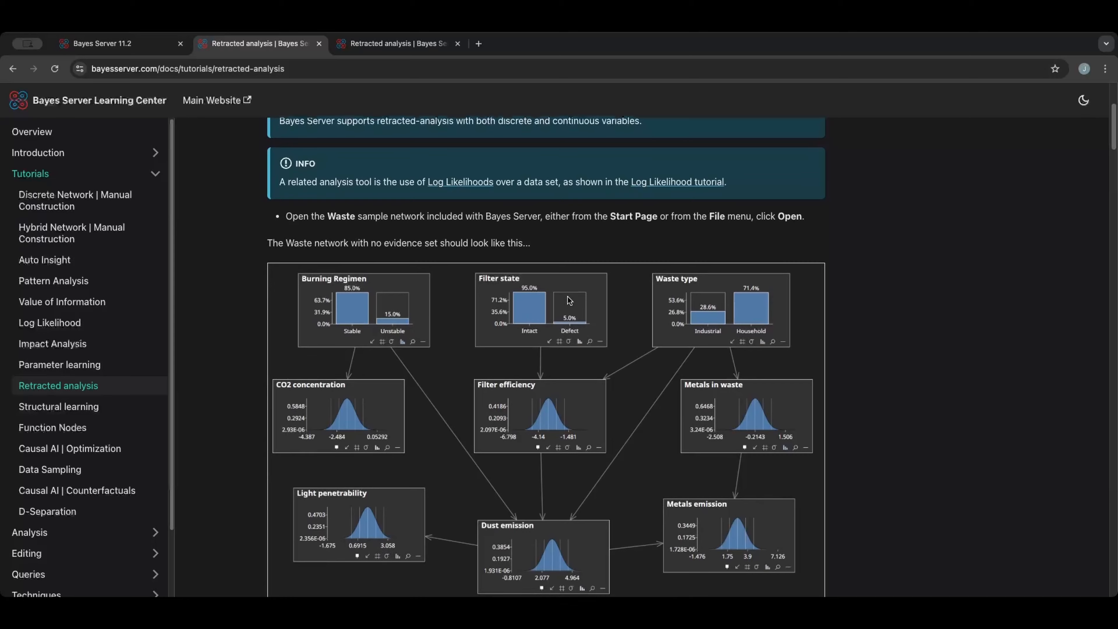
scroll(569, 299, "down", 1)
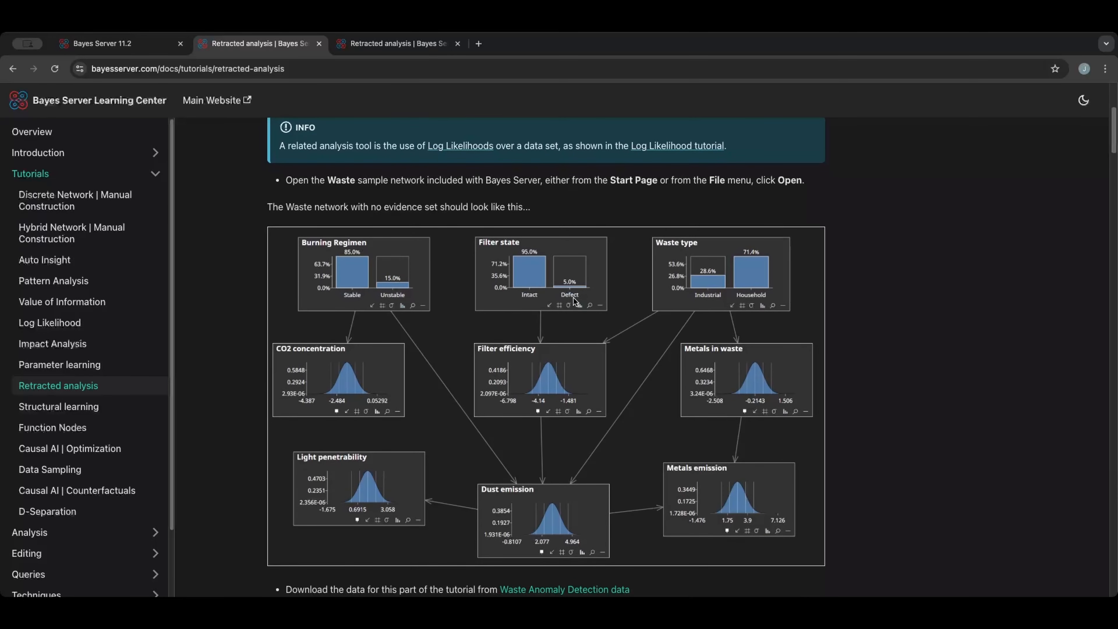
left_click(141, 48)
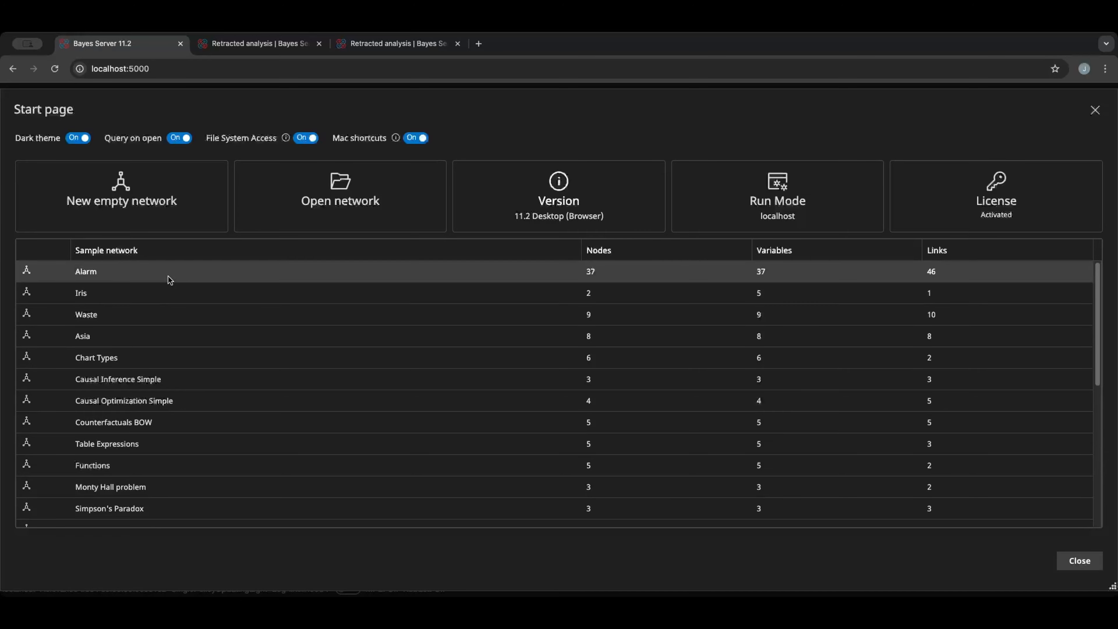
left_click(161, 317)
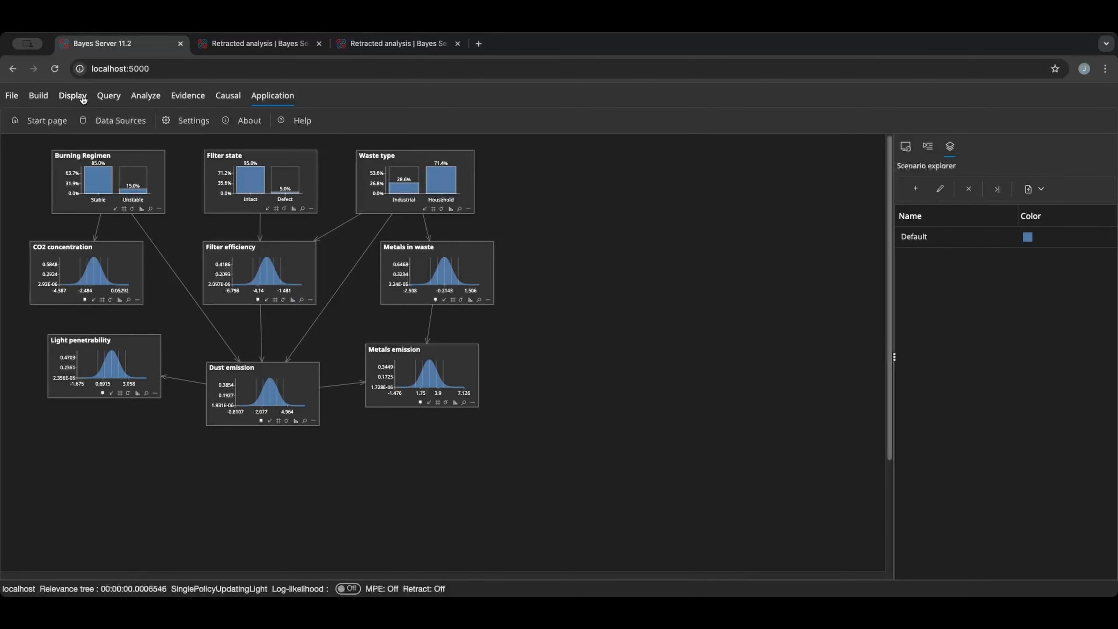
left_click(73, 95)
left_click(61, 121)
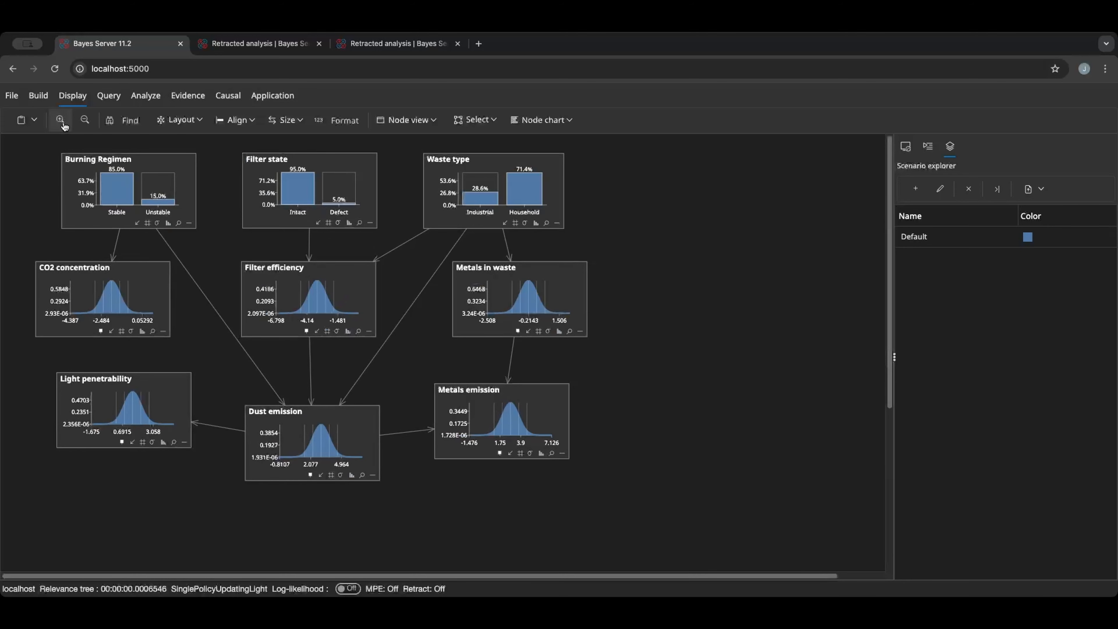
left_click(62, 122)
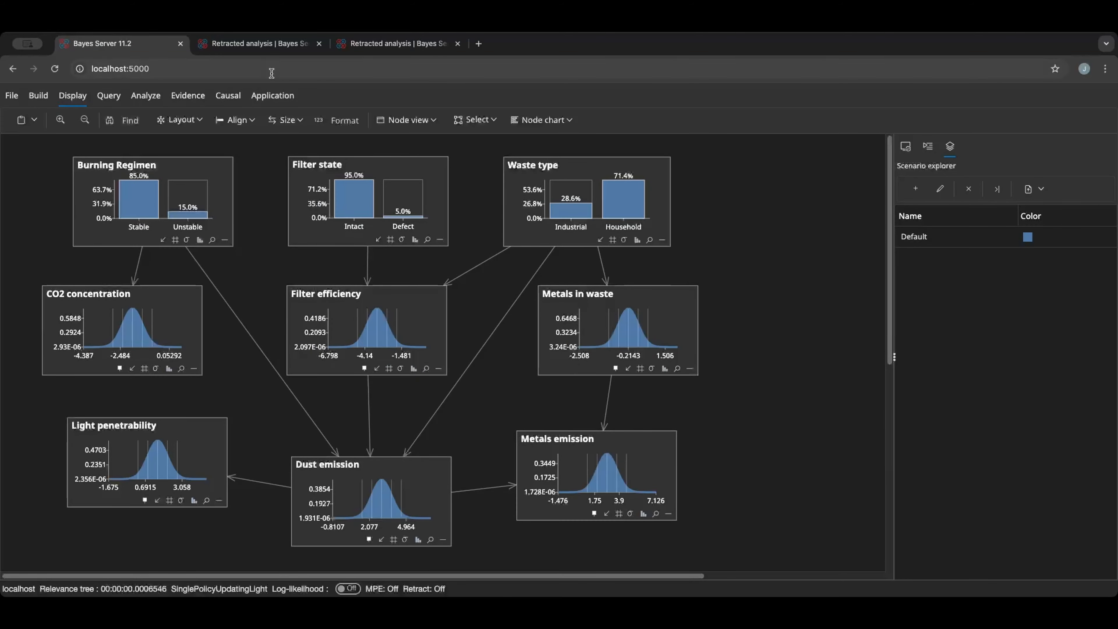
Download the Waste Anomaly Detection data linked in the Retracted Analysis tutorial.
left_click(260, 44)
scroll(650, 342, "down", 3)
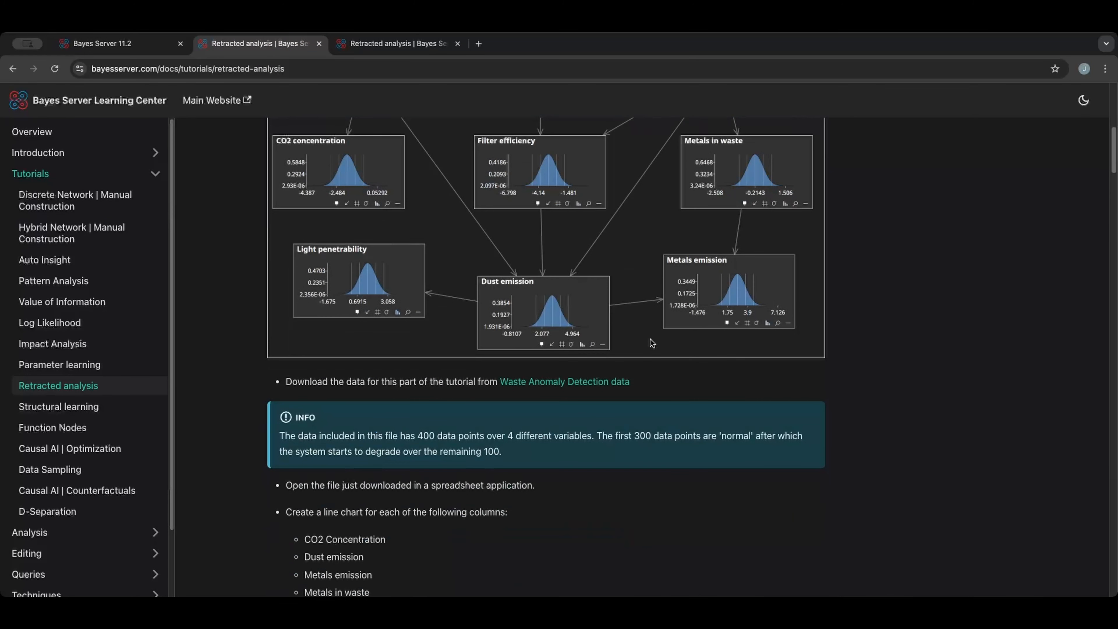
scroll(652, 343, "down", 2)
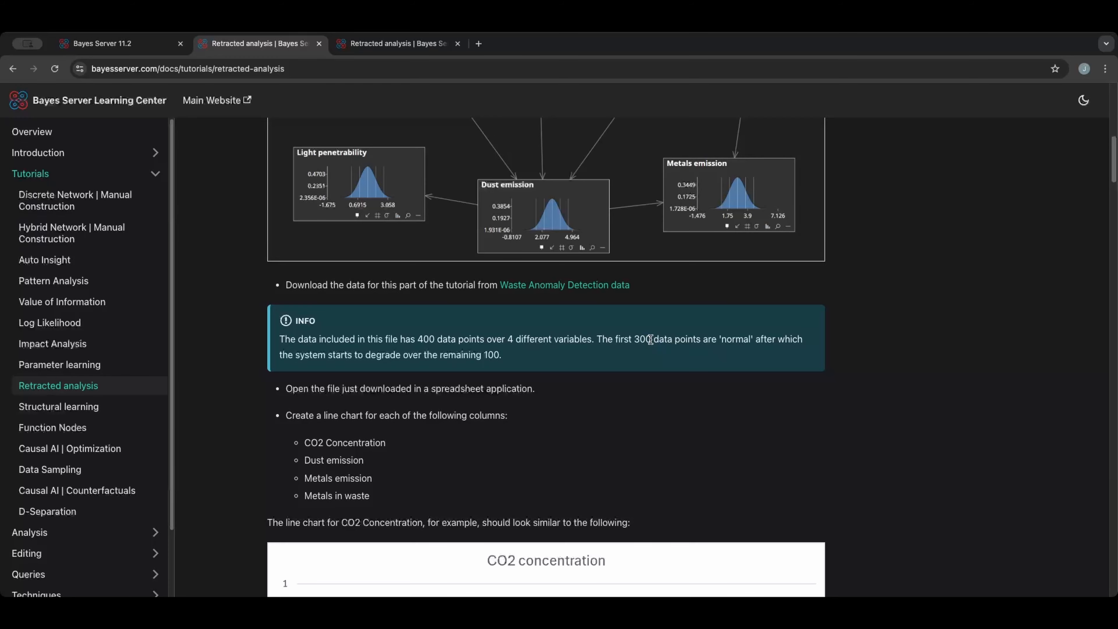
left_click(602, 286)
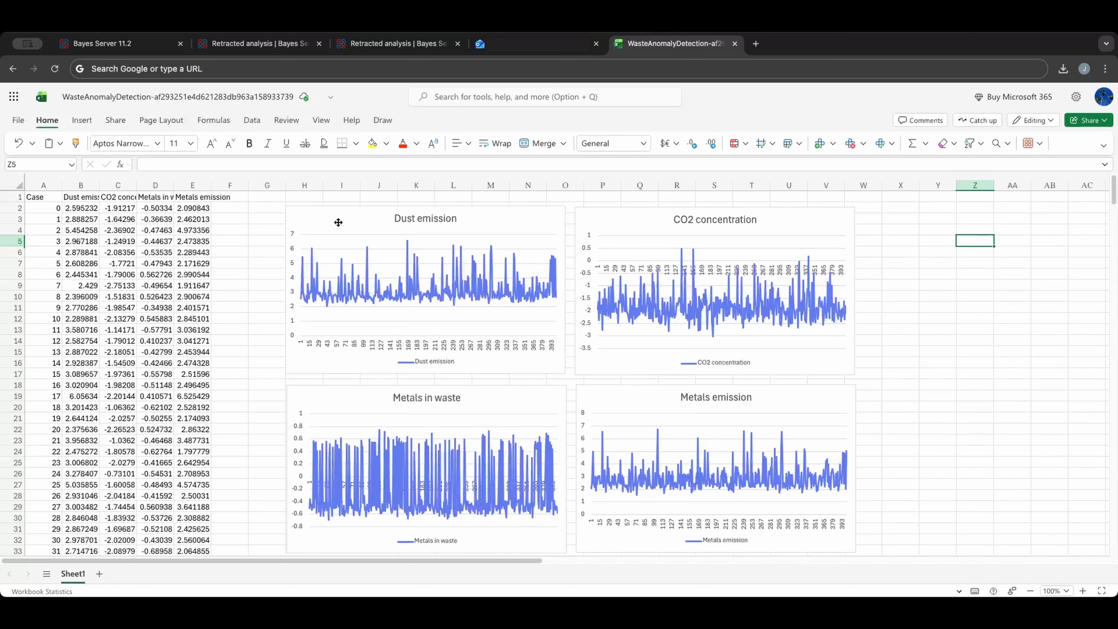
Examine the dust emission line chart in the Waste Anomaly Detection spreadsheet for signs of system degradation.
left_click(327, 267)
left_click(343, 236)
left_click(517, 300)
mouse_move(518, 303)
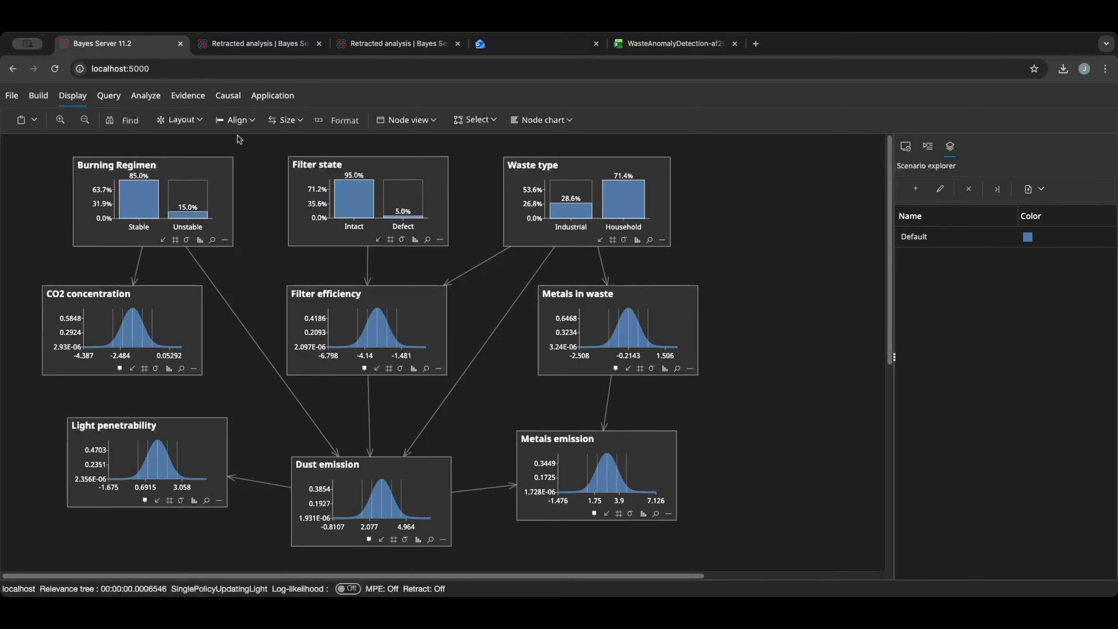
Start a retracted analysis of the Waste network in Bayes Server and add the WasteAnomalyDetection Excel file as a data connection.
left_click(148, 98)
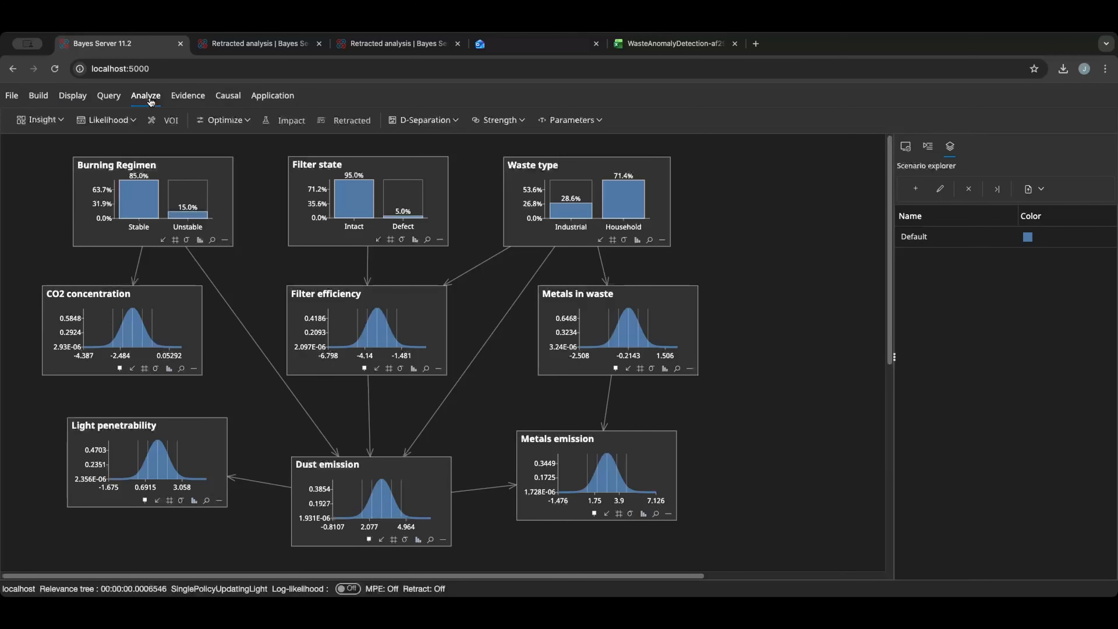
left_click(359, 123)
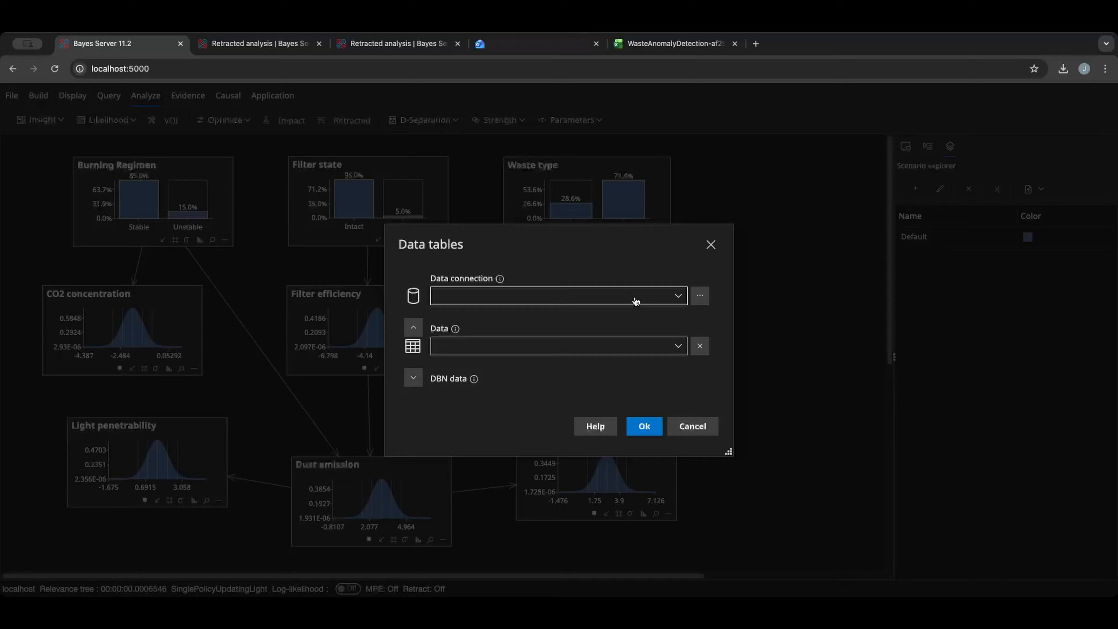
left_click(700, 296)
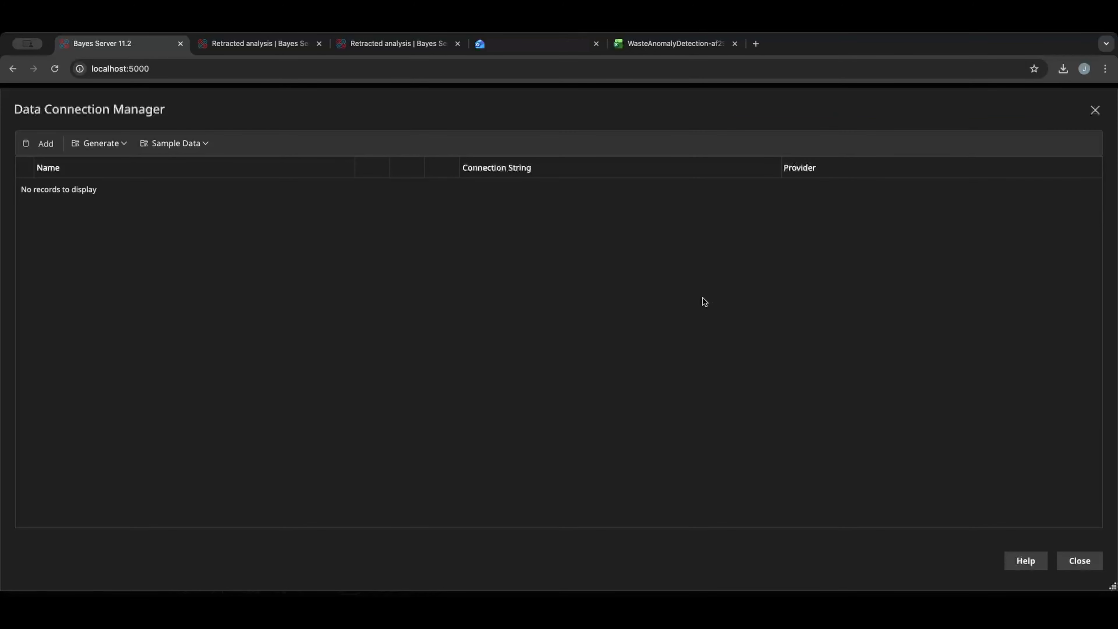
left_click(46, 146)
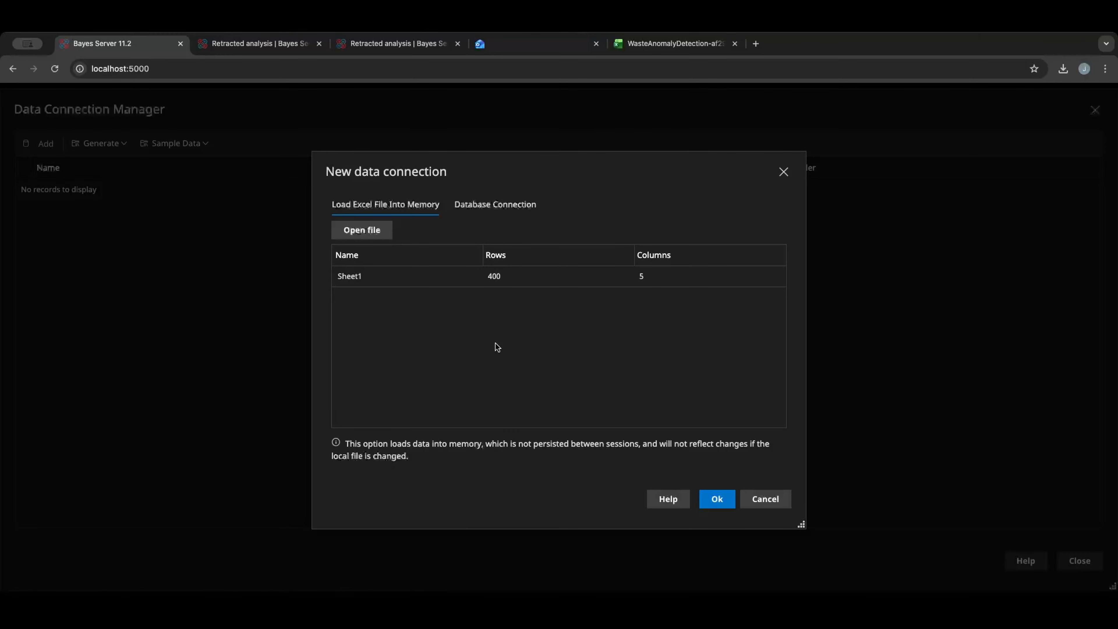
left_click(726, 502)
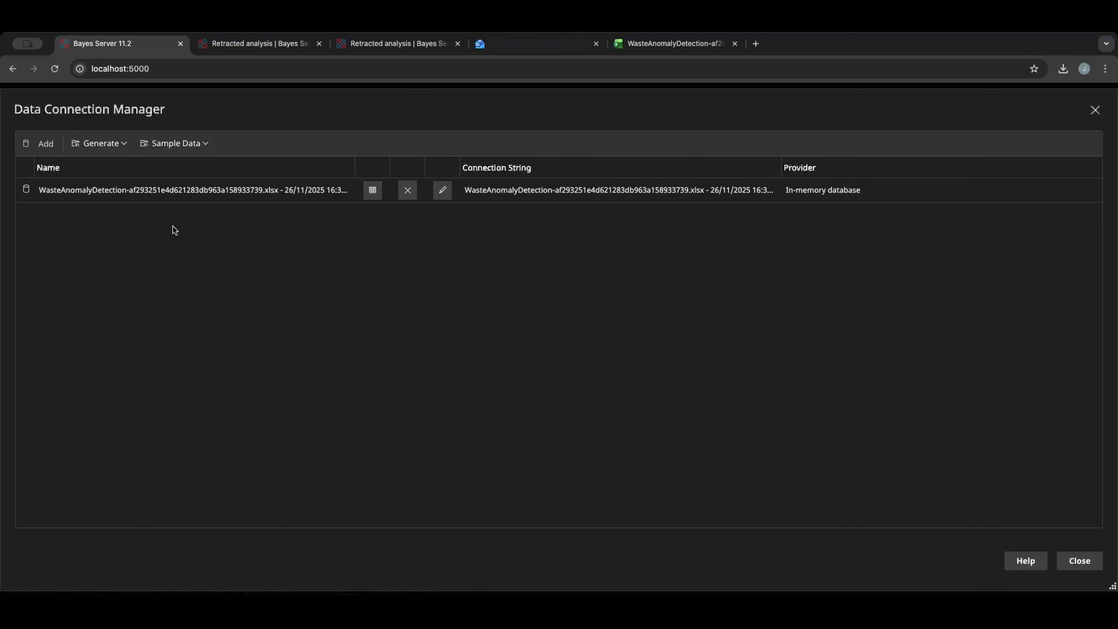
left_click(1084, 560)
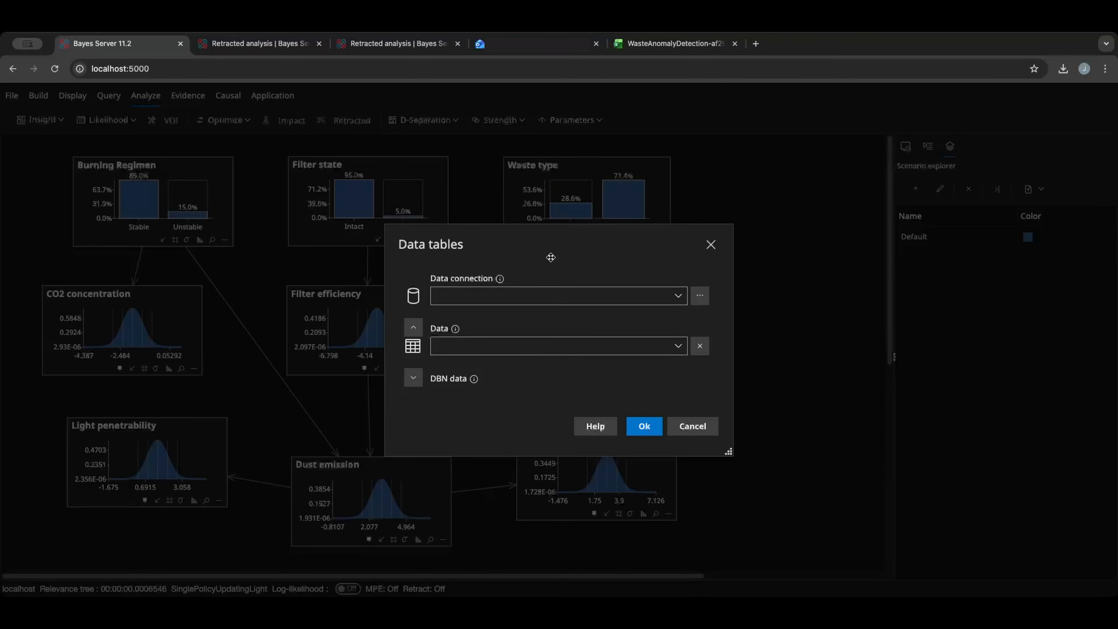
Use Sheet1 of the WasteAnomalyDetection connection as the analysis data and accept the proposed data map.
left_click(529, 295)
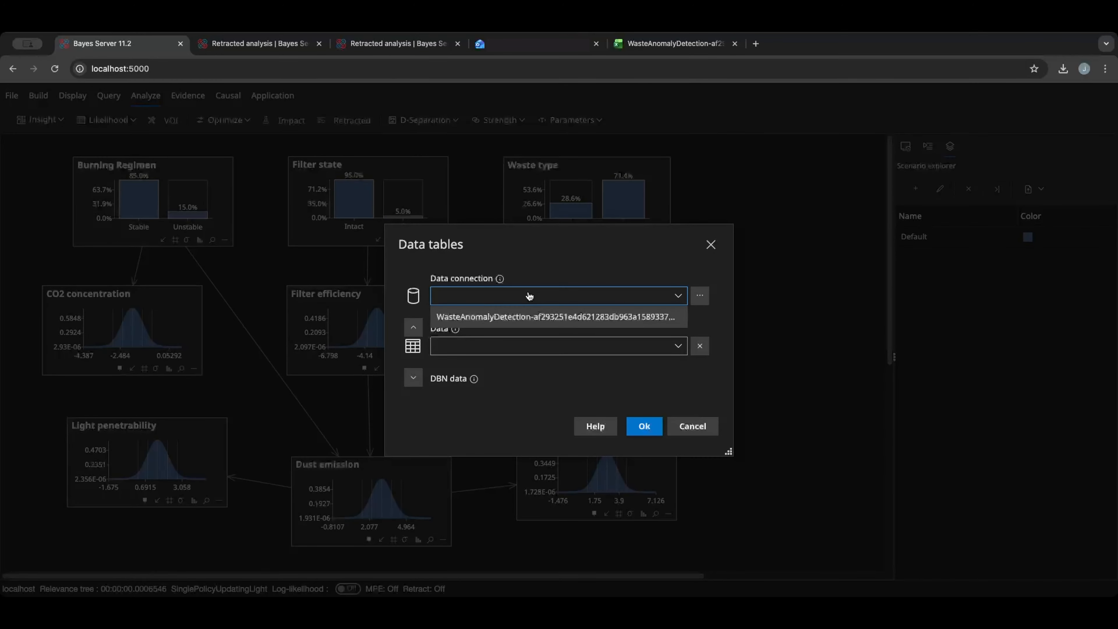
left_click(524, 317)
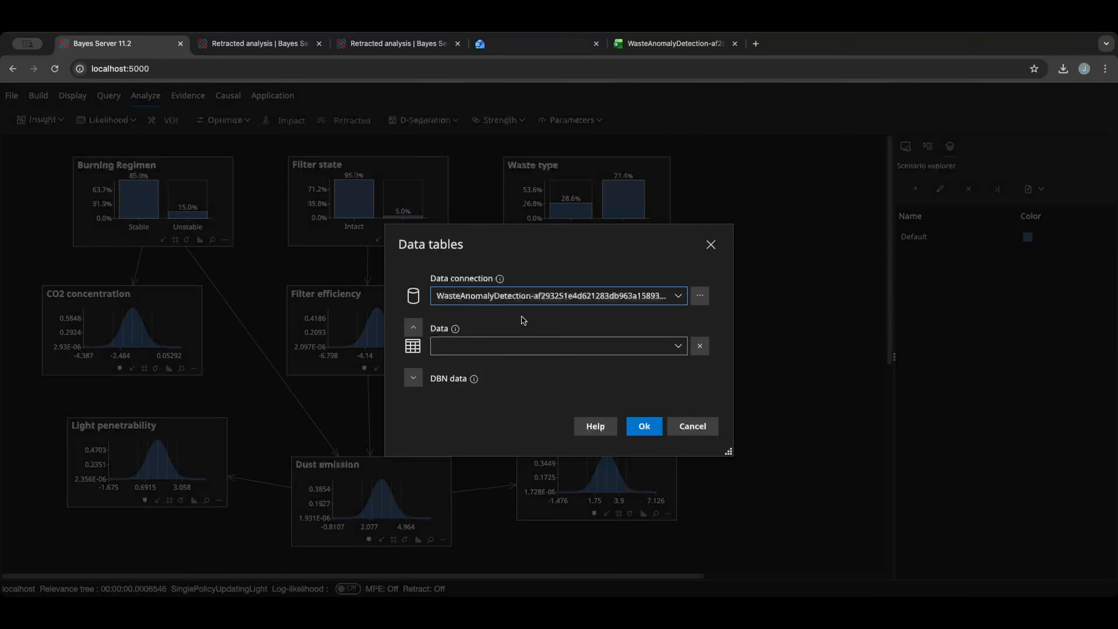
left_click(536, 353)
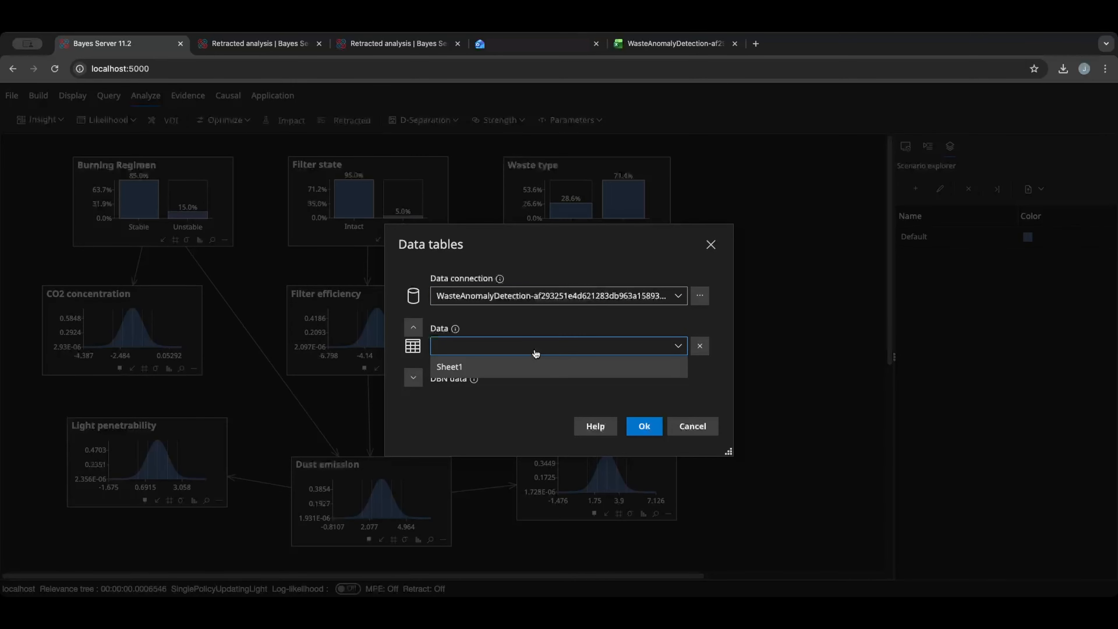
left_click(530, 366)
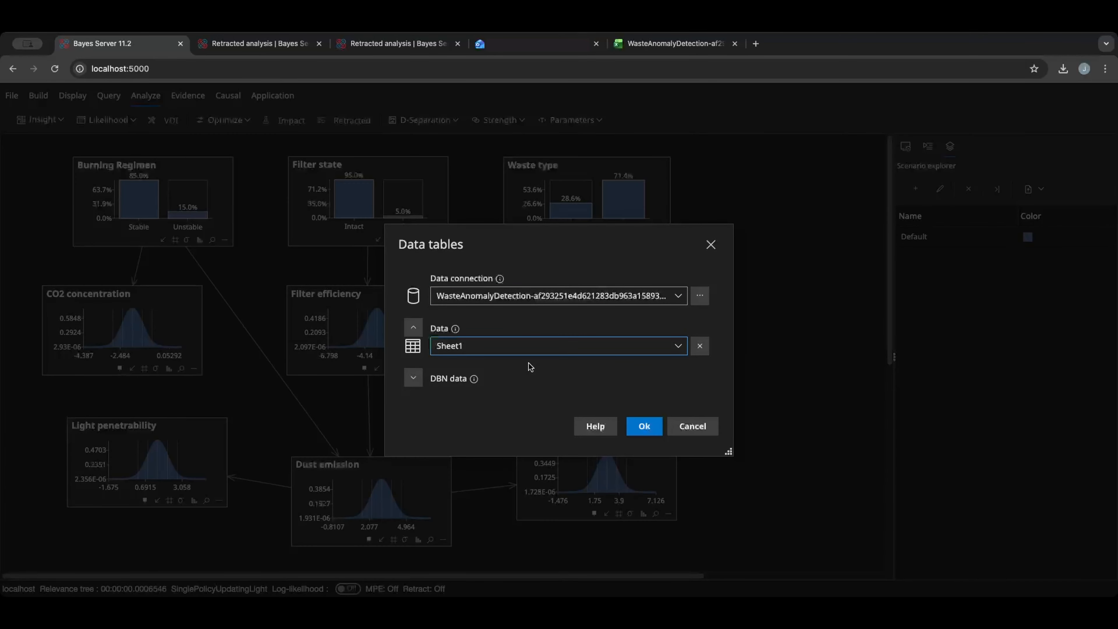
left_click(644, 426)
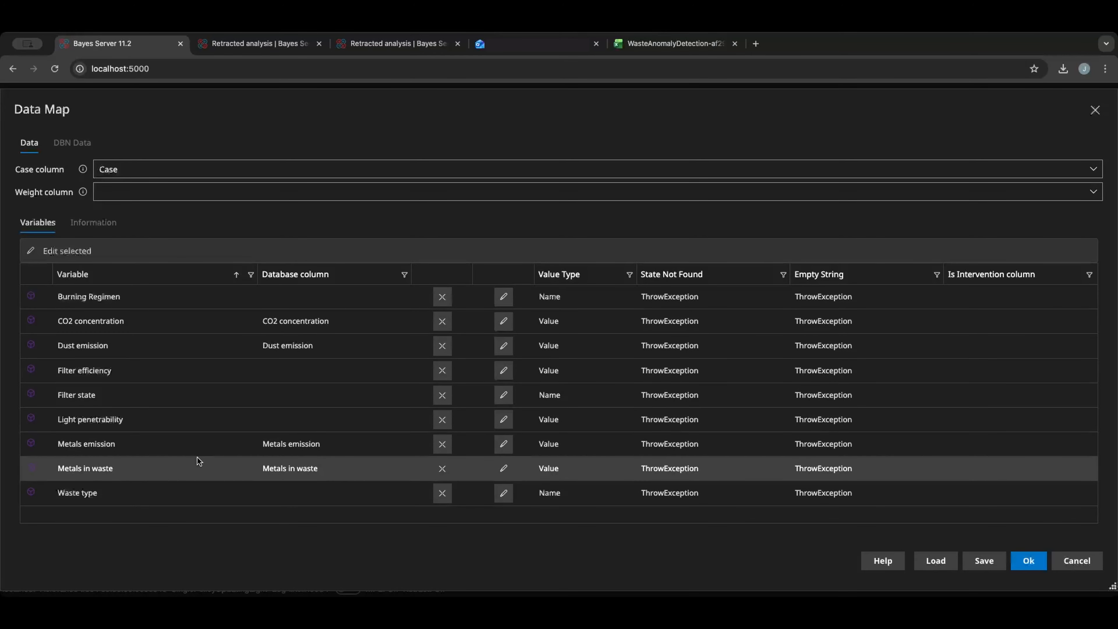
left_click(1029, 561)
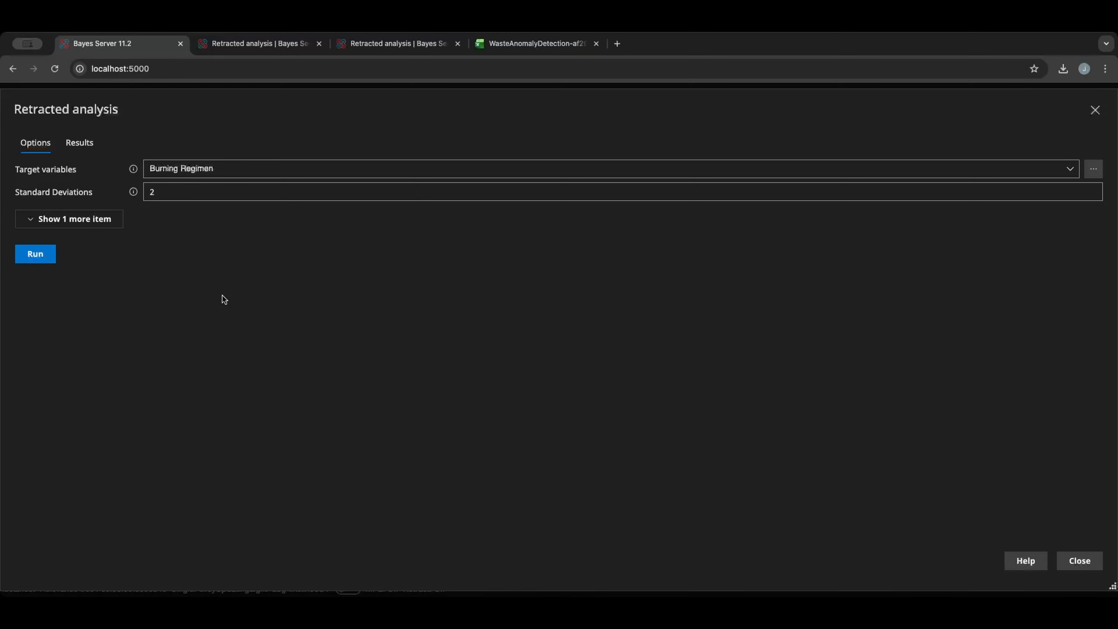
Set the target variables to CO2 concentration, Metals in waste, Dust emission and Metals emission, excluding Burning Regimen.
left_click(227, 174)
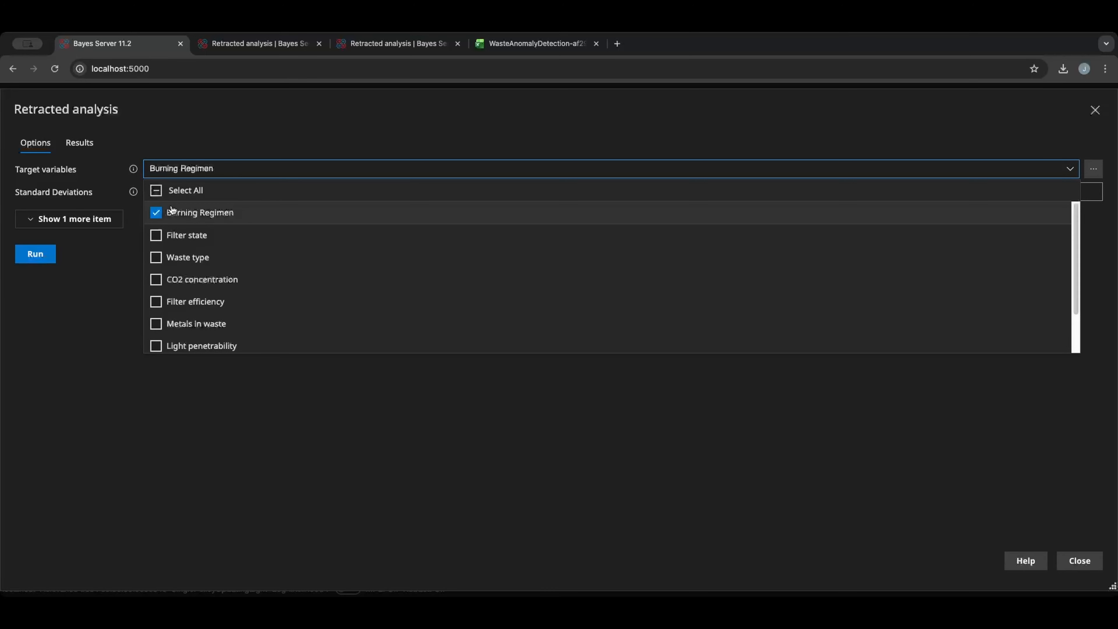
left_click(159, 214)
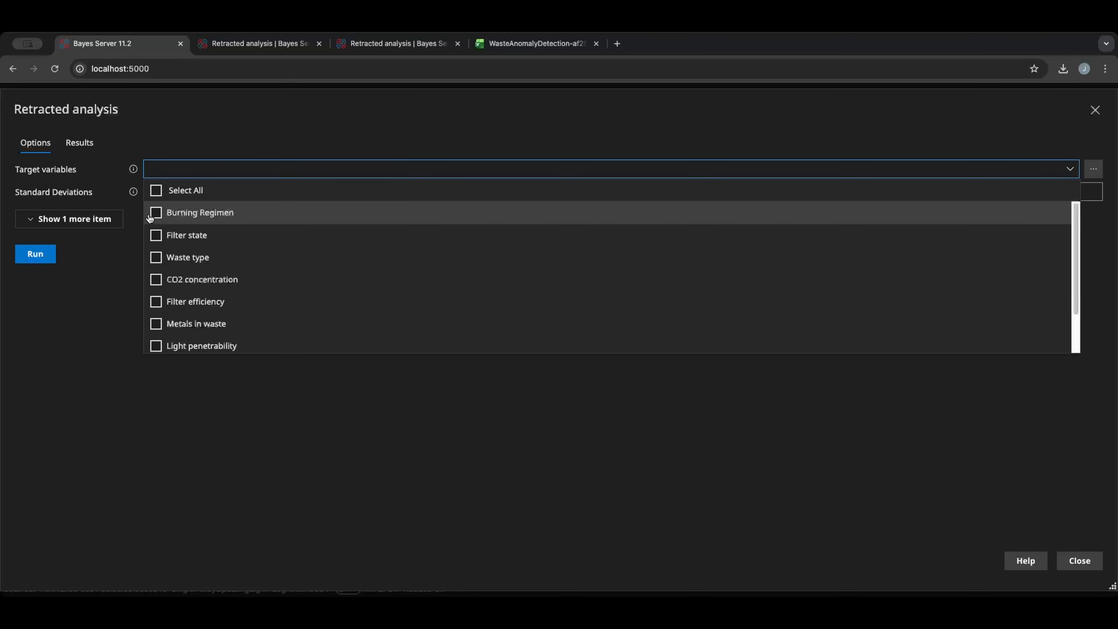
left_click(158, 282)
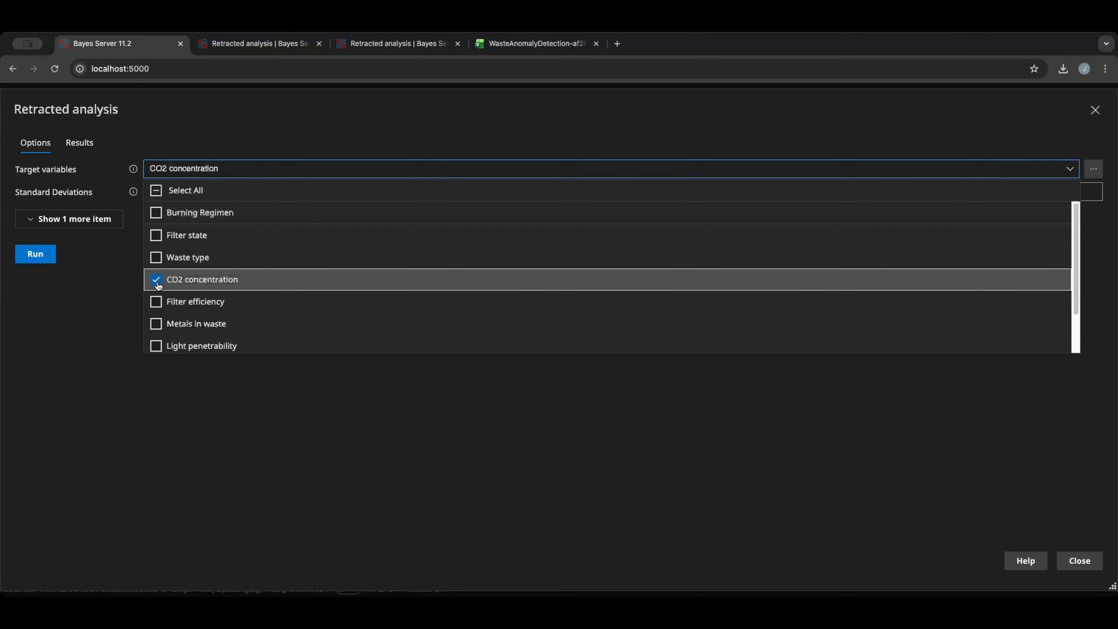
left_click(157, 326)
scroll(160, 326, "down", 2)
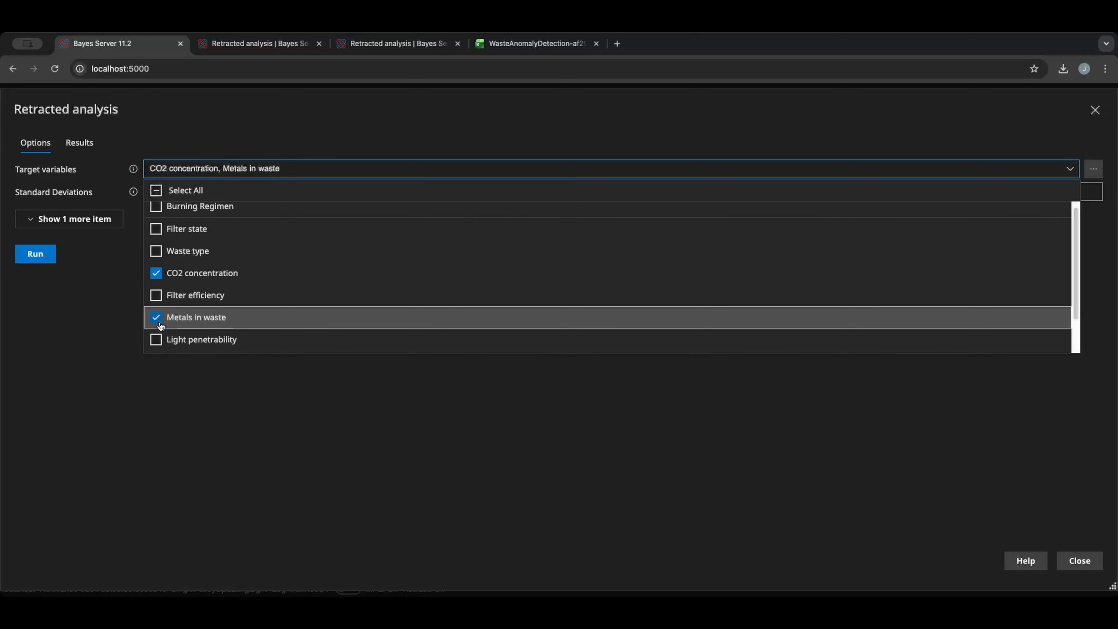
left_click(160, 325)
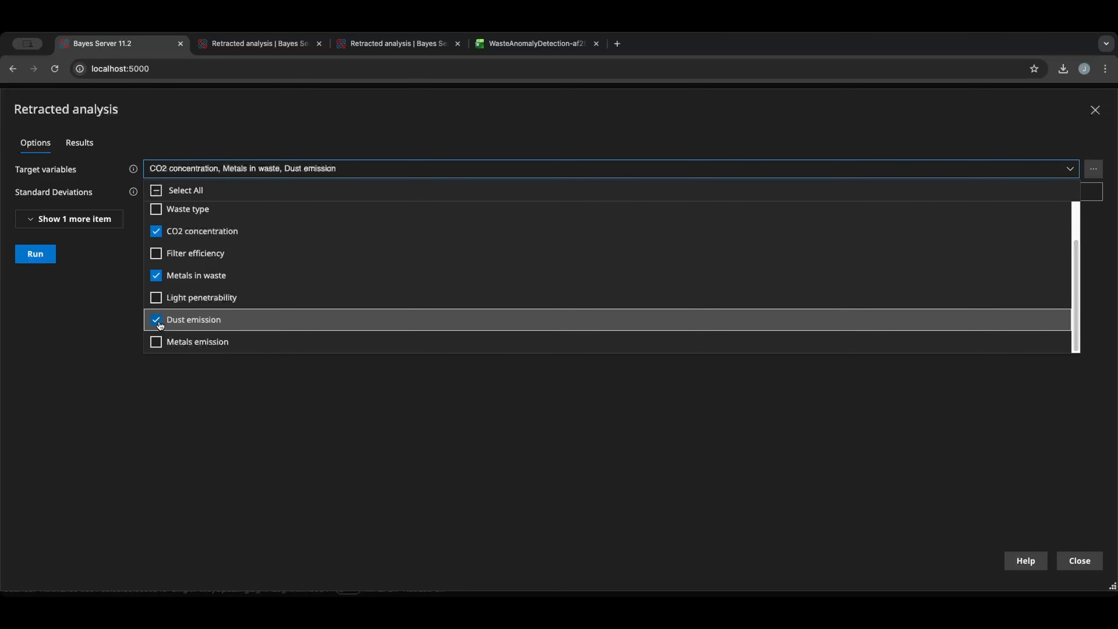
left_click(160, 345)
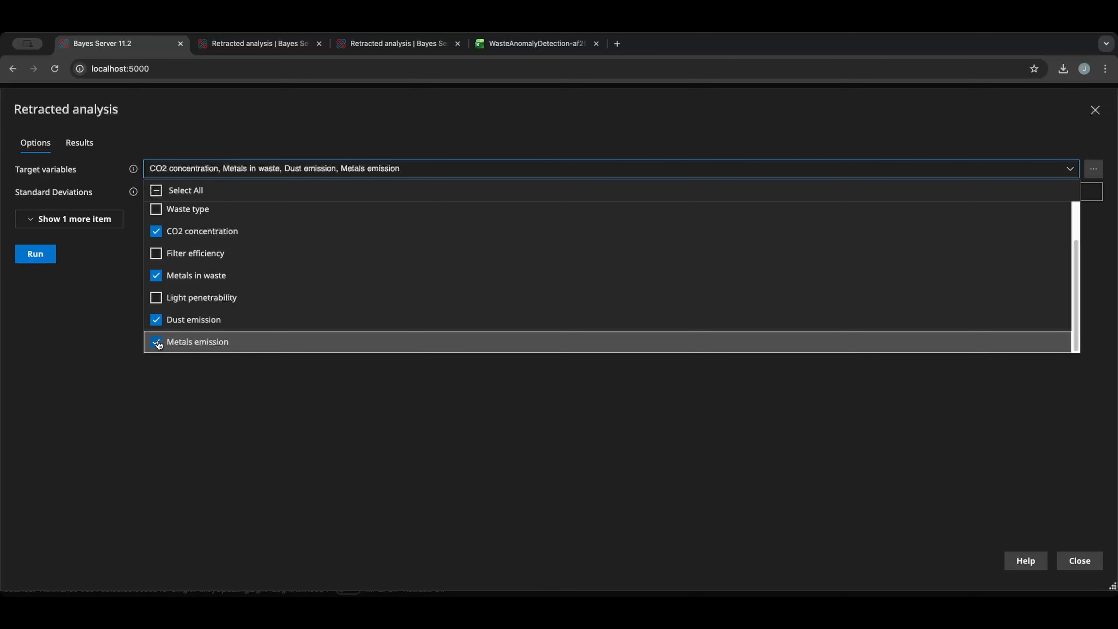
left_click(117, 306)
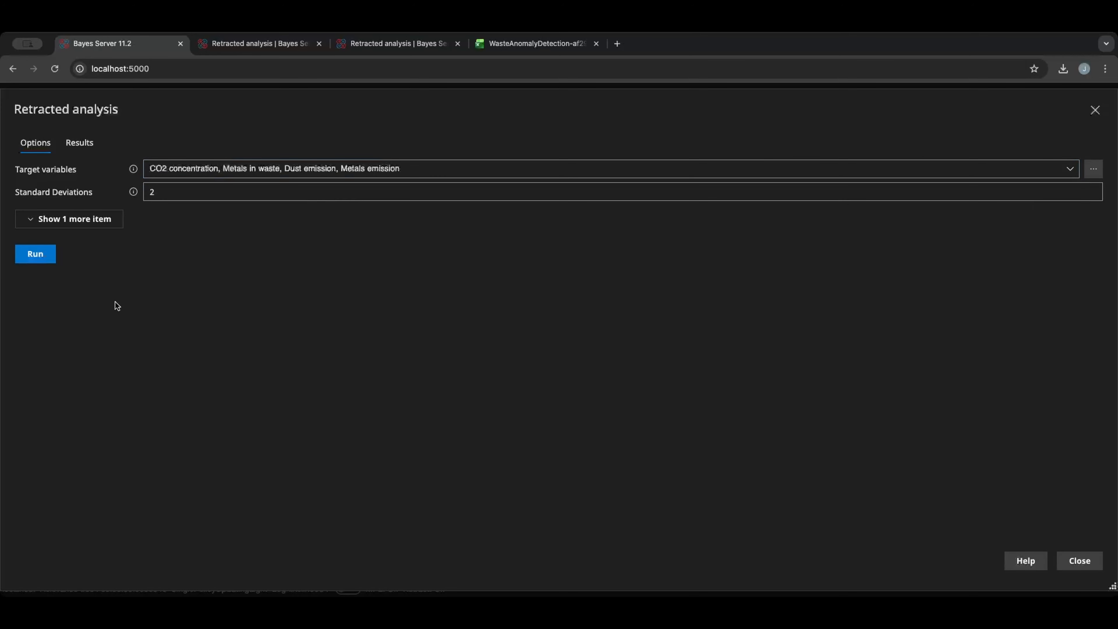
Check the additional inference algorithm option and run the retracted analysis.
left_click(62, 225)
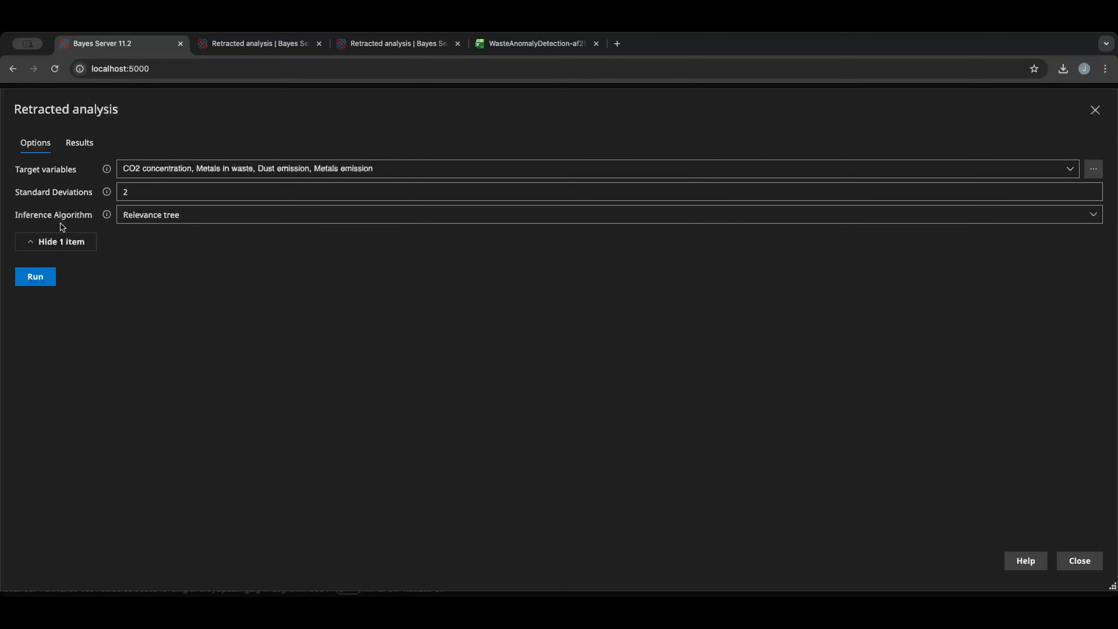
left_click(55, 245)
left_click(51, 254)
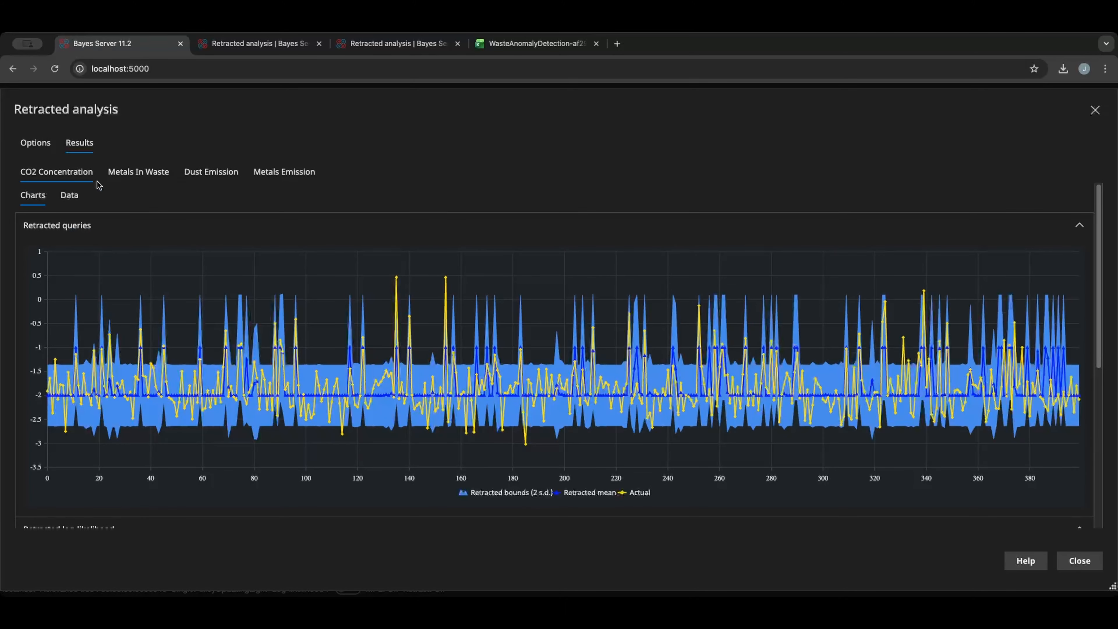
Compare the retracted query charts for Metals In Waste, Dust Emission, Metals Emission and CO2 Concentration.
left_click(139, 173)
left_click(207, 177)
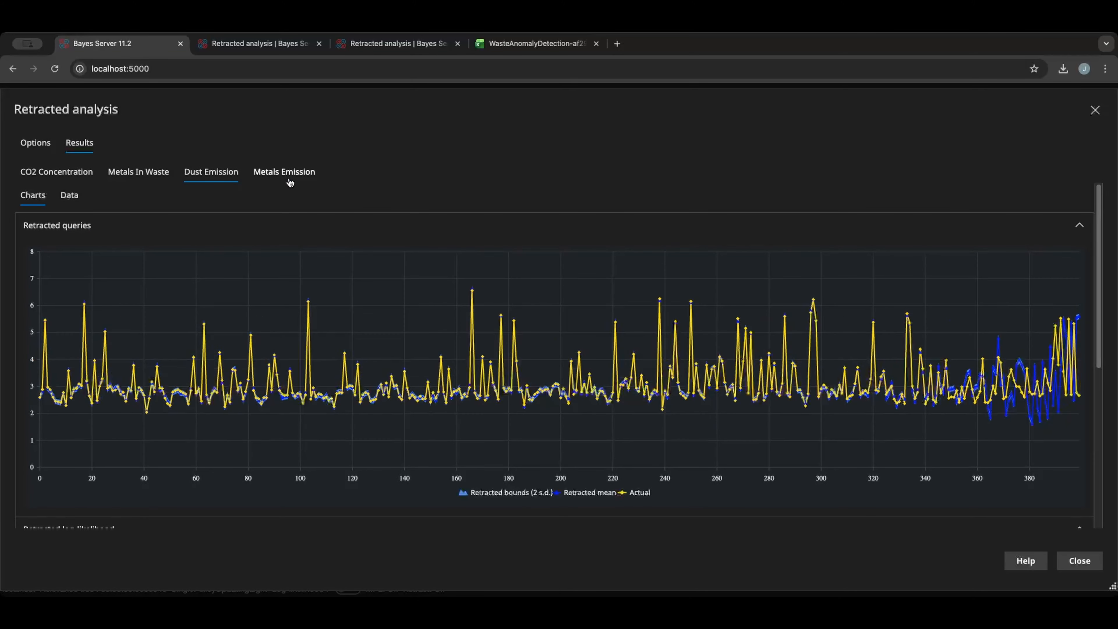
left_click(288, 177)
left_click(90, 175)
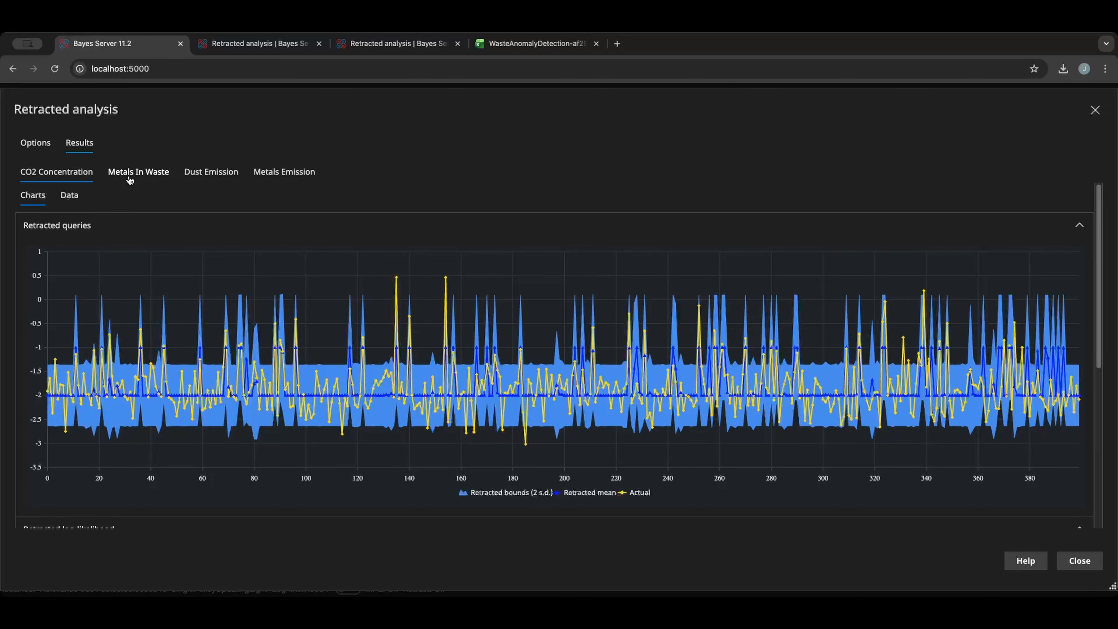
Examine the CO2 Concentration retracted query and log-likelihood charts and their case-by-case data table, and return to the charts.
scroll(479, 357, "down", 7)
scroll(480, 356, "up", 5)
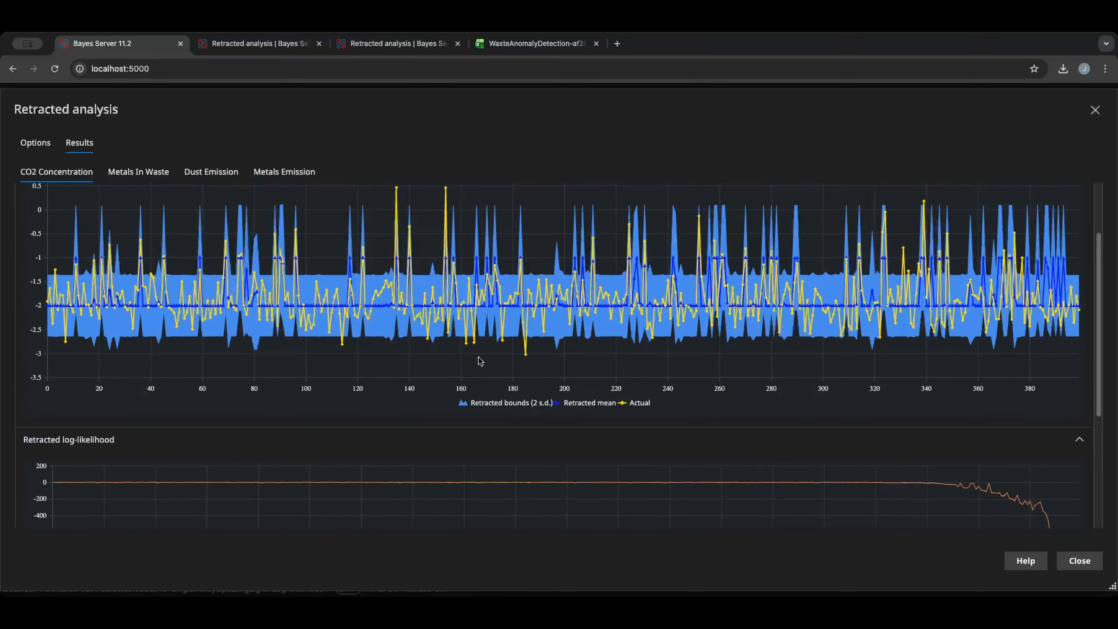
scroll(479, 360, "up", 2)
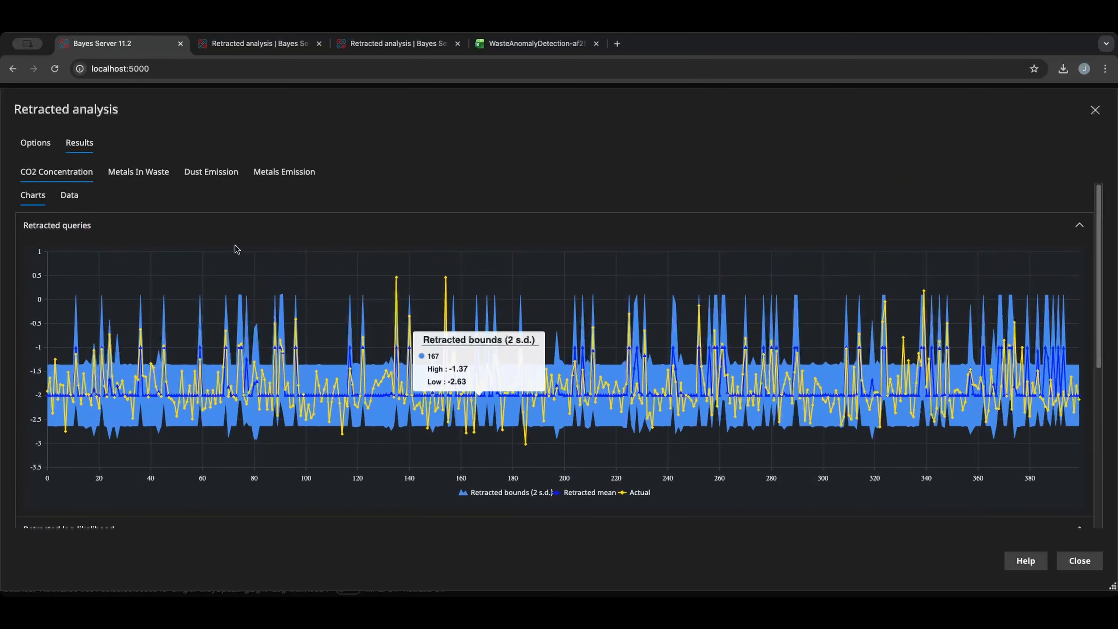
left_click(70, 196)
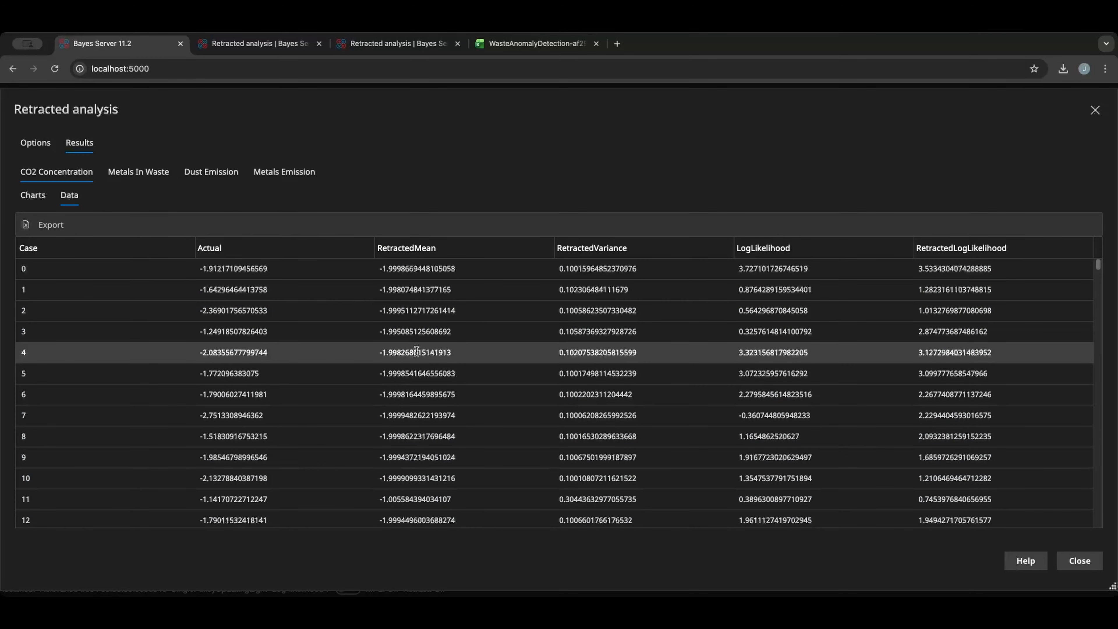
scroll(452, 372, "down", 4)
scroll(451, 372, "down", 12)
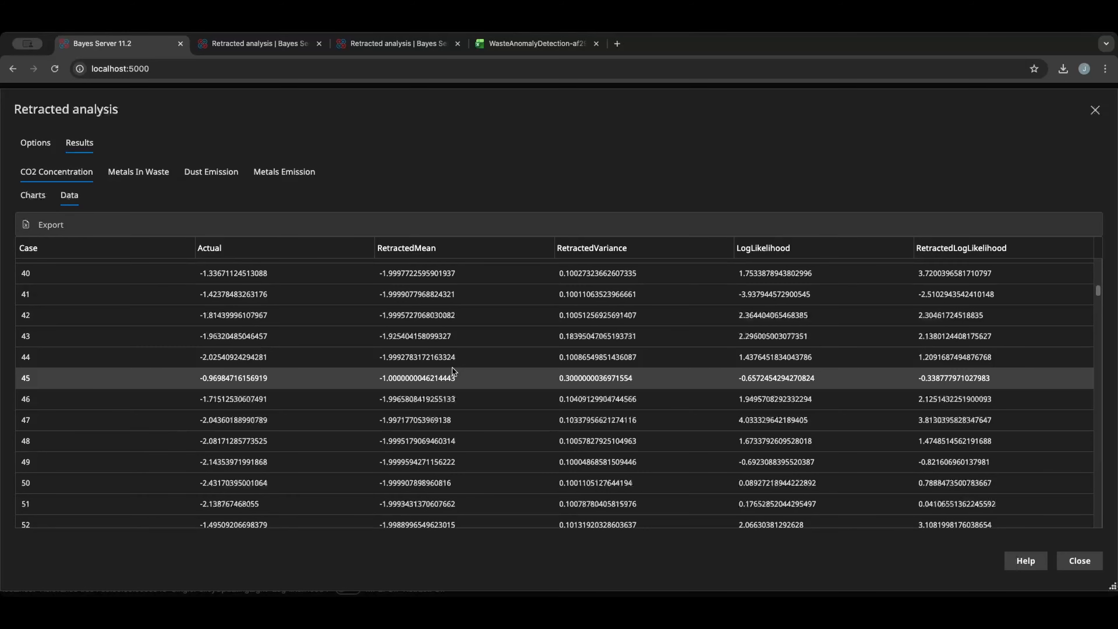
left_click(23, 199)
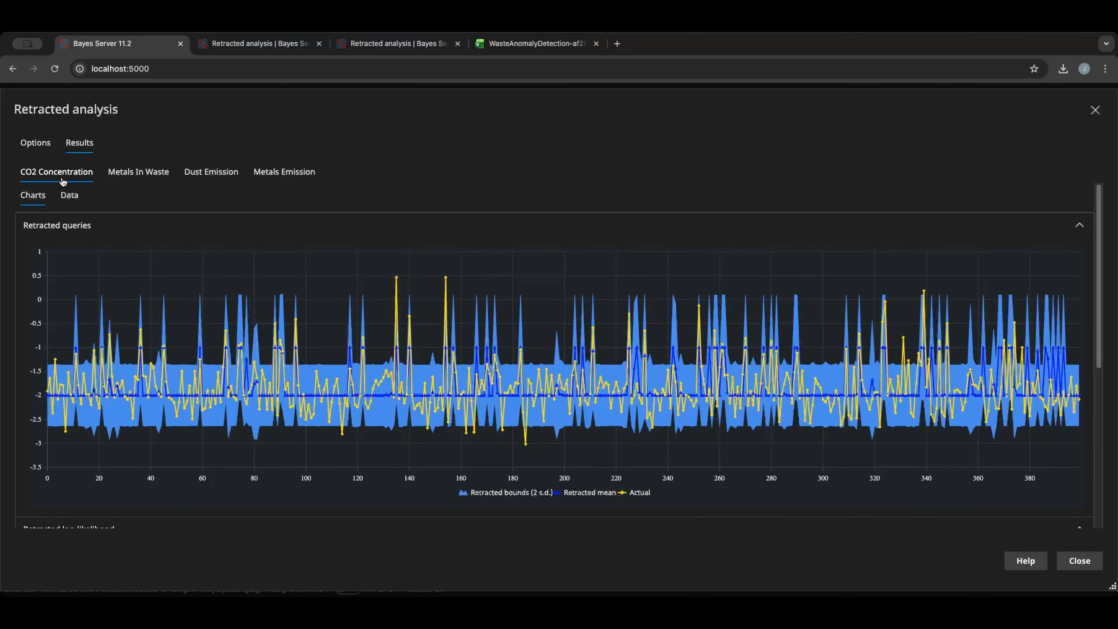
Examine the Metals In Waste retracted query chart and its retracted log-likelihood chart for the late anomalous cases.
left_click(157, 175)
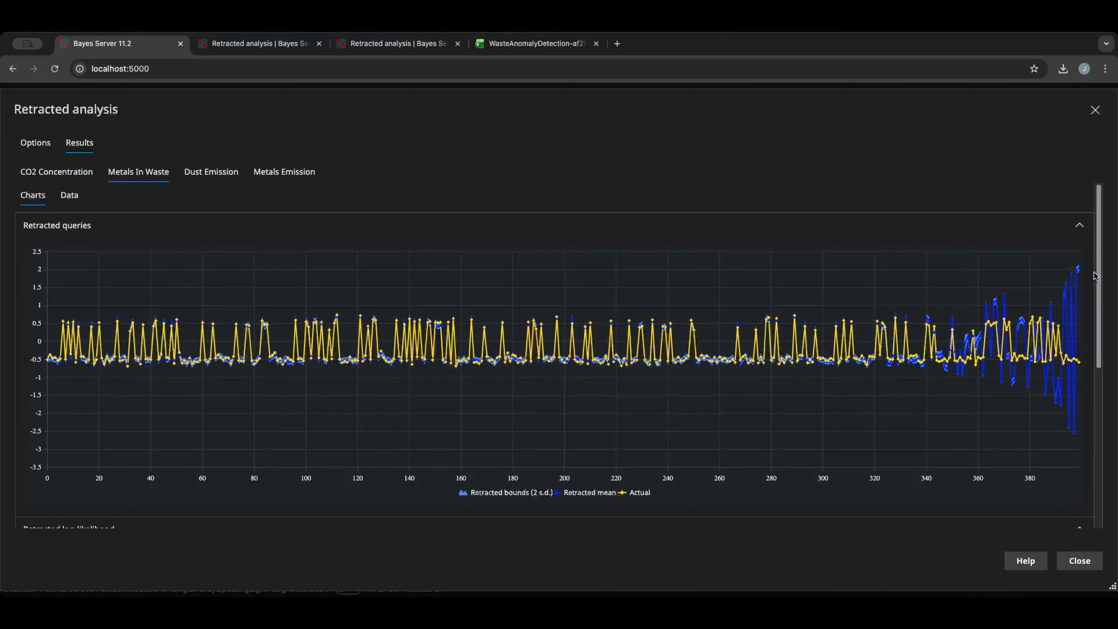
left_click_drag(1099, 277, 1096, 421)
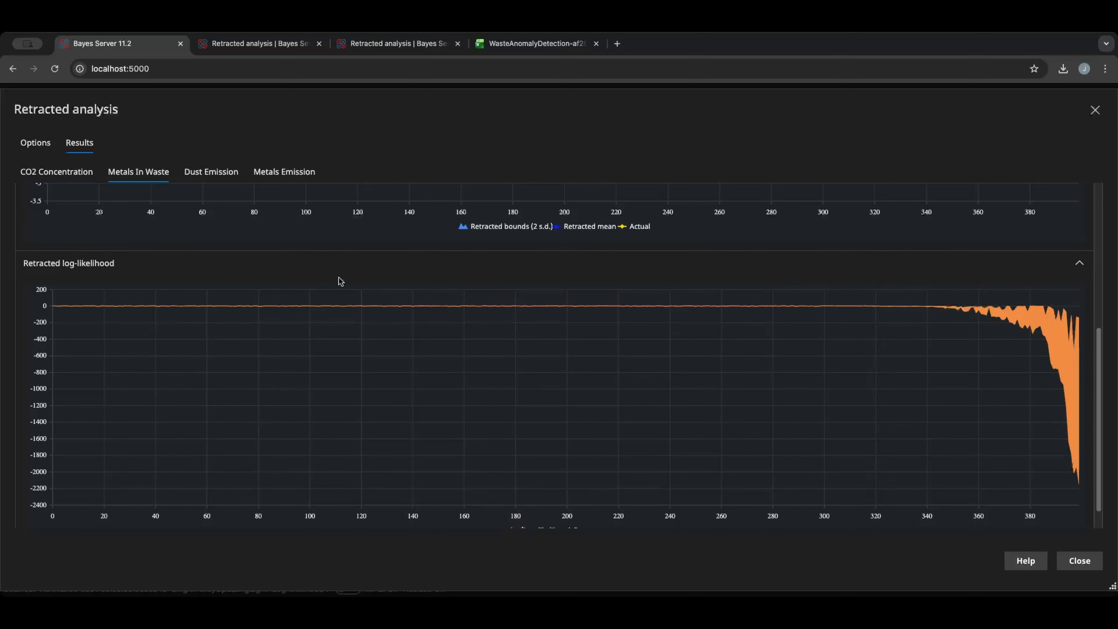
mouse_move(1103, 345)
left_mouse_down()
mouse_move(1101, 363)
mouse_move(1103, 345)
left_mouse_up()
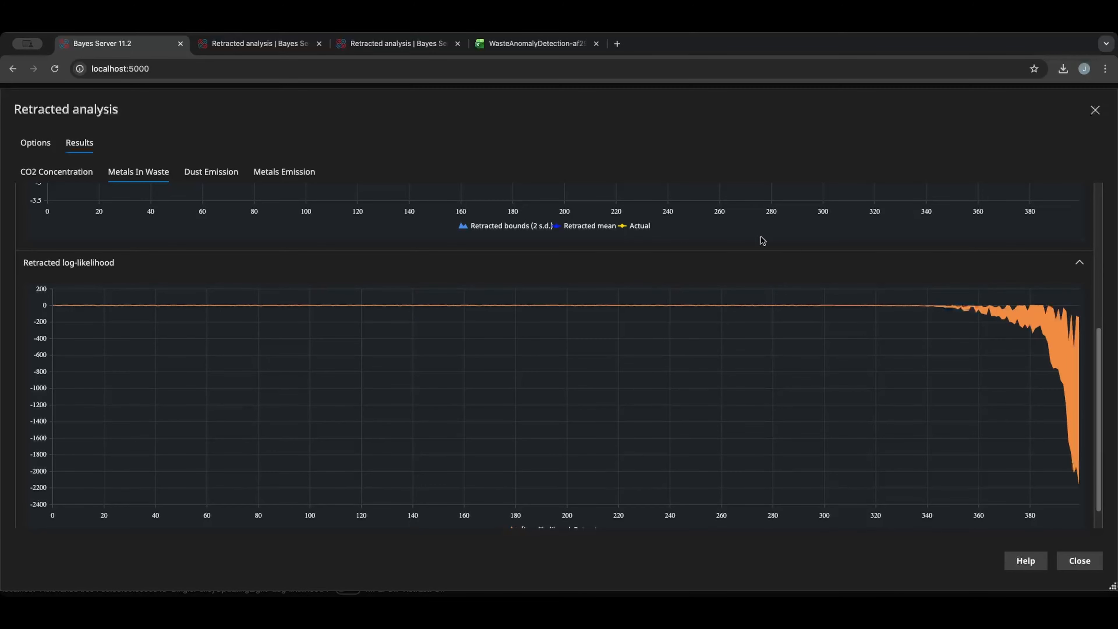
Inspect the Dust Emission retracted query and log-likelihood charts, and the Metals Emission retracted query chart.
left_click(223, 179)
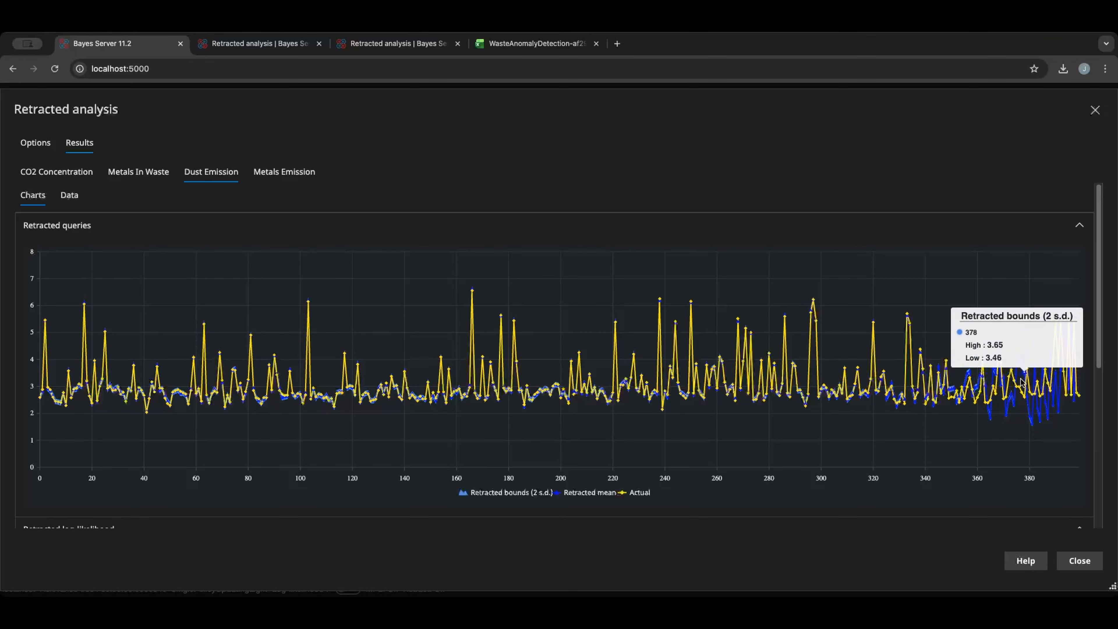
scroll(986, 403, "down", 5)
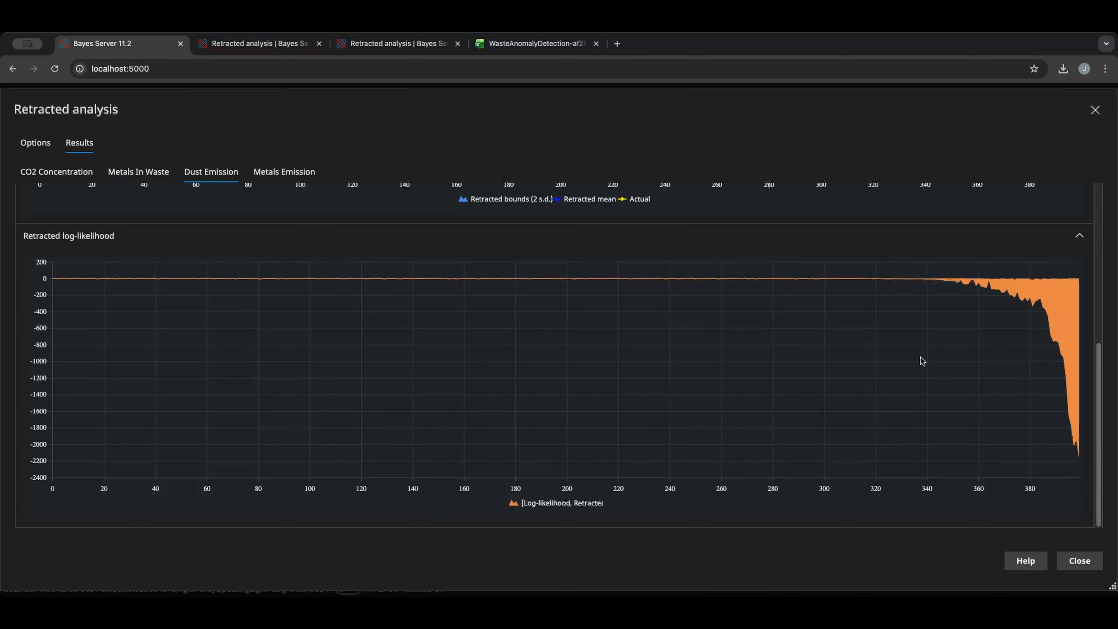
left_click(290, 173)
scroll(730, 380, "up", 5)
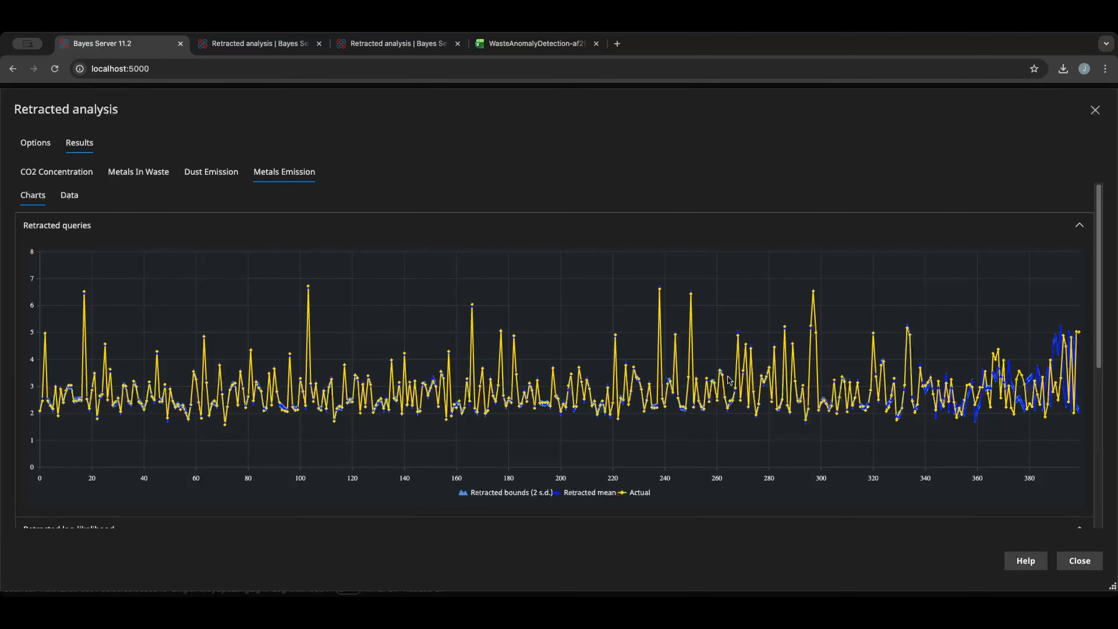
Return to the CO2 Concentration results and compare the retracted query chart with the retracted log-likelihood chart.
left_click(73, 181)
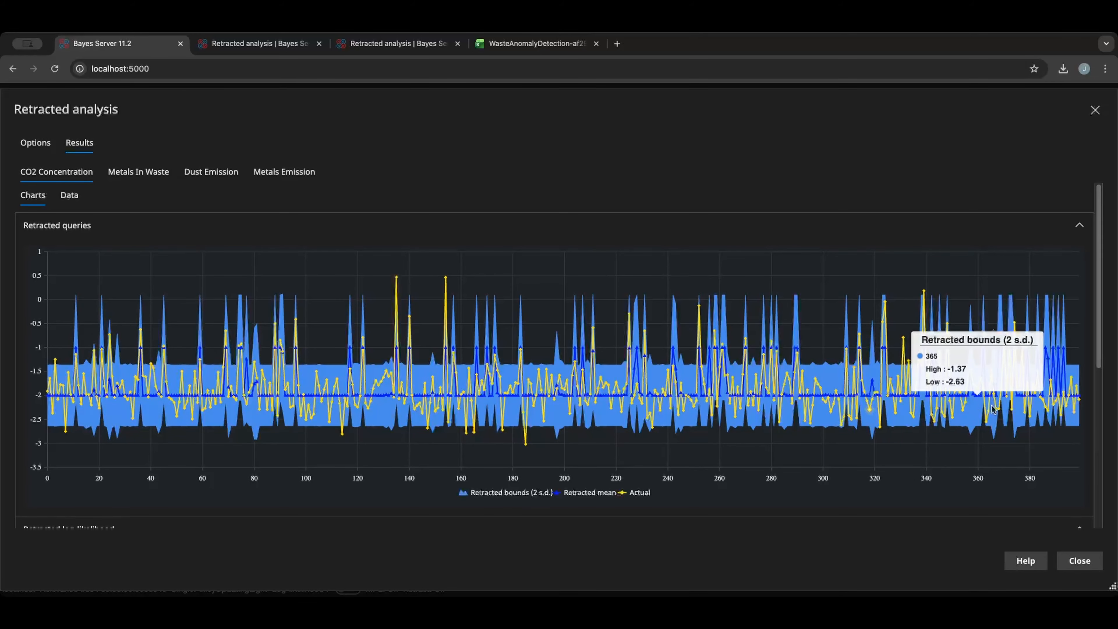
scroll(1057, 392, "down", 2)
scroll(1057, 387, "up", 2)
scroll(1030, 298, "down", 3)
scroll(1030, 299, "down", 4)
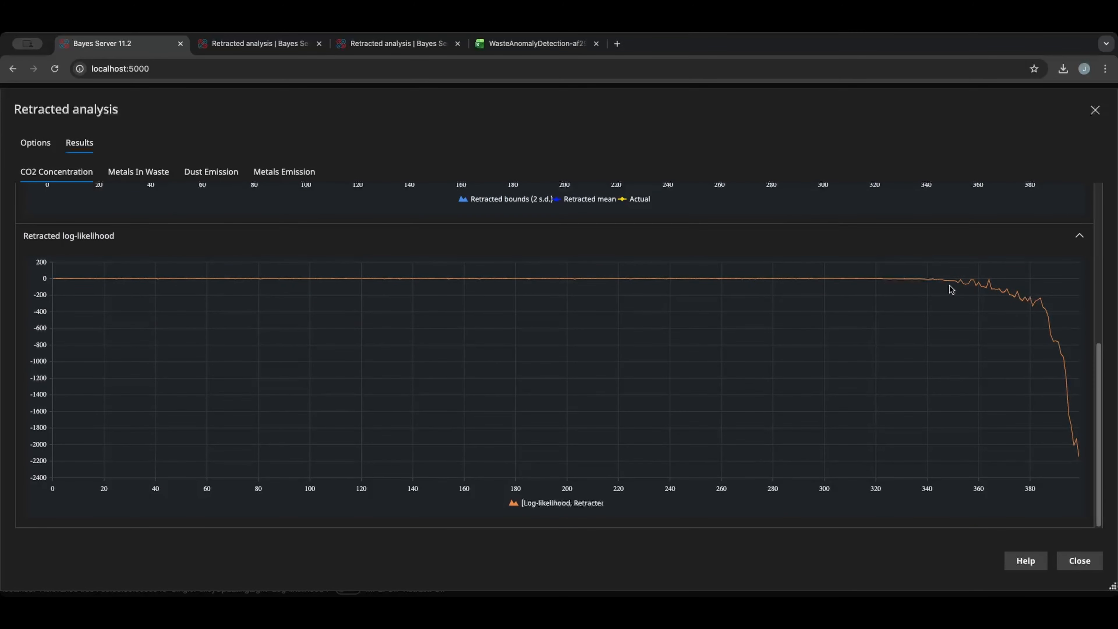